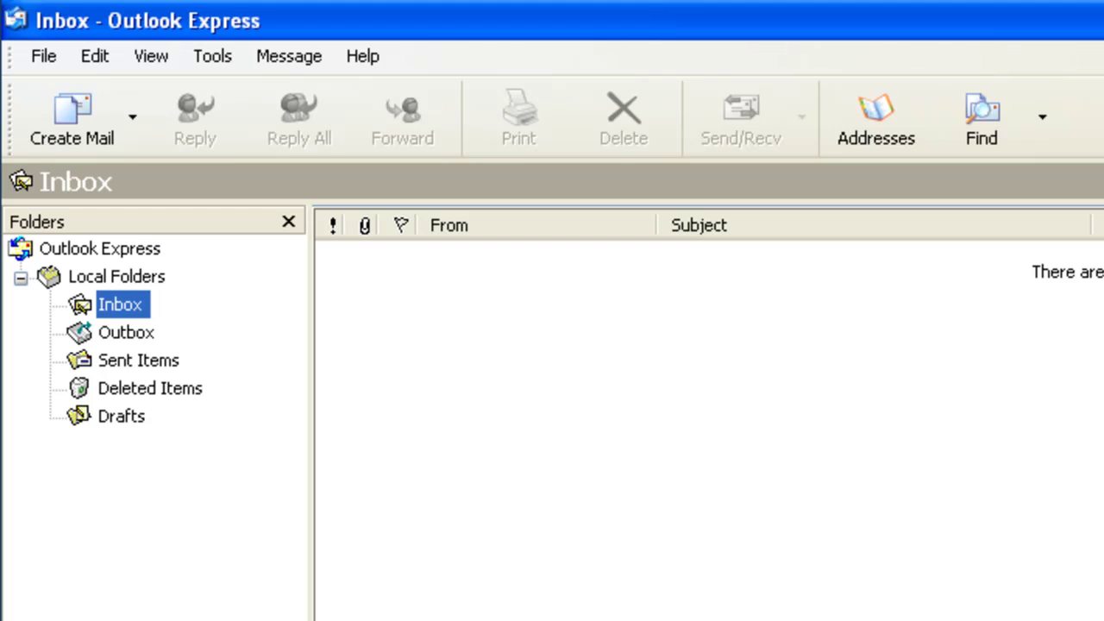
Step: Open Tools > Accounts and choose Add to begin creating a new account
key(Tab)
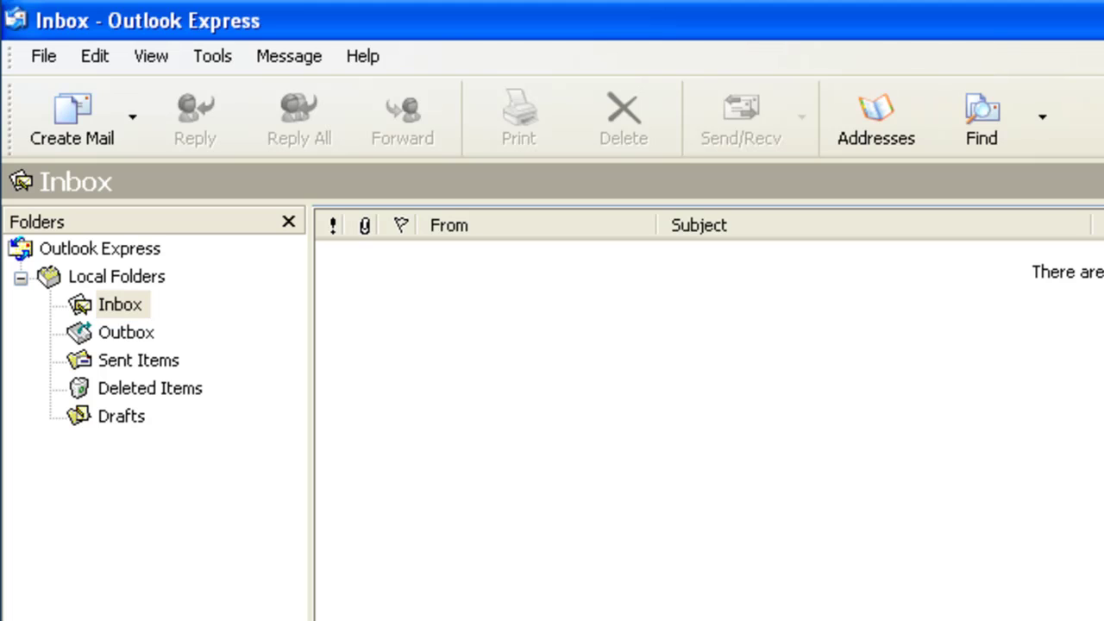
click(217, 57)
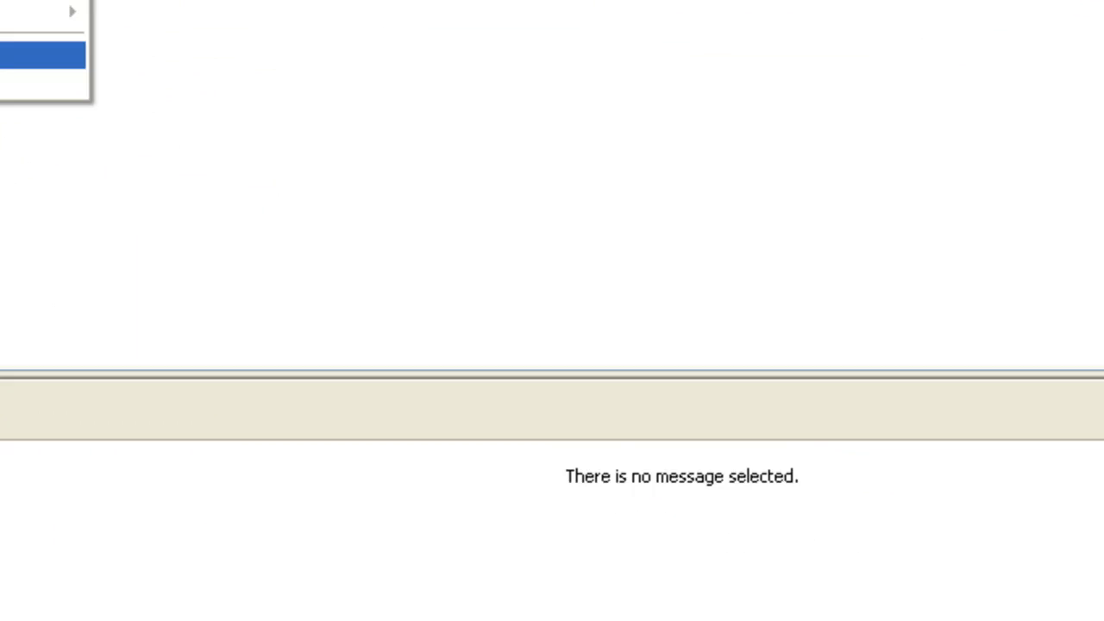
click(355, 344)
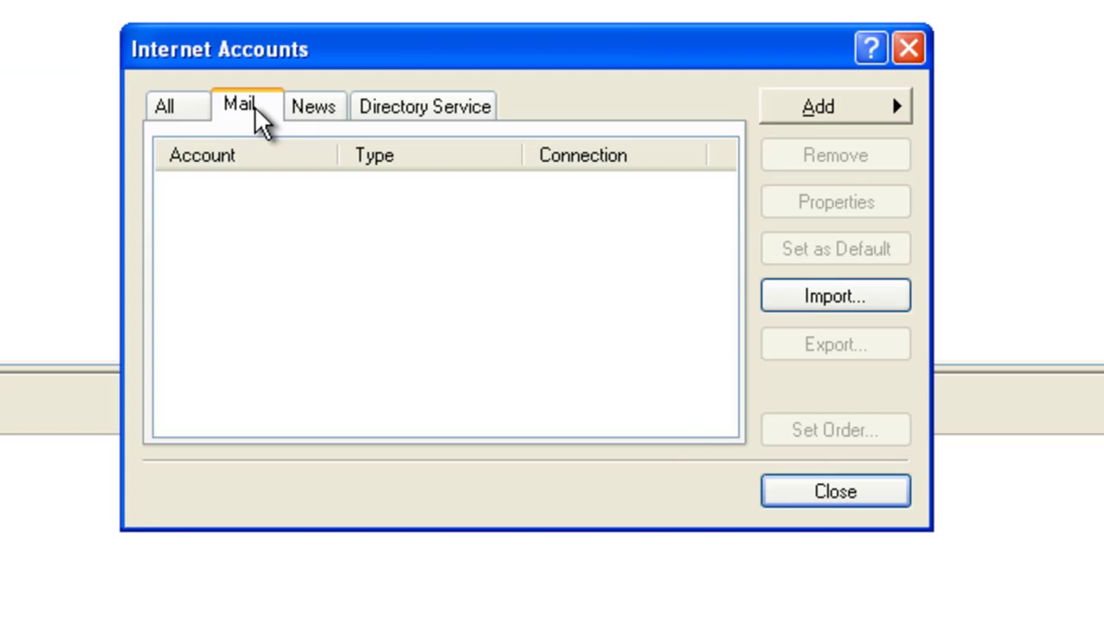
click(897, 105)
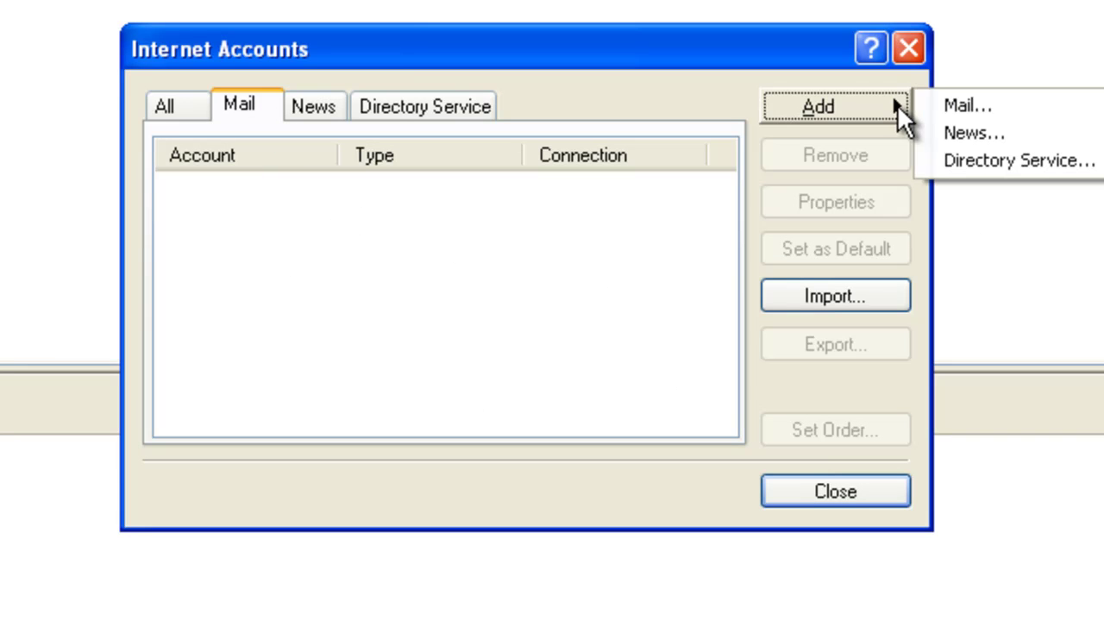
Step: Start a new Mail account, entering the display name and then the account's e-mail address
click(1045, 108)
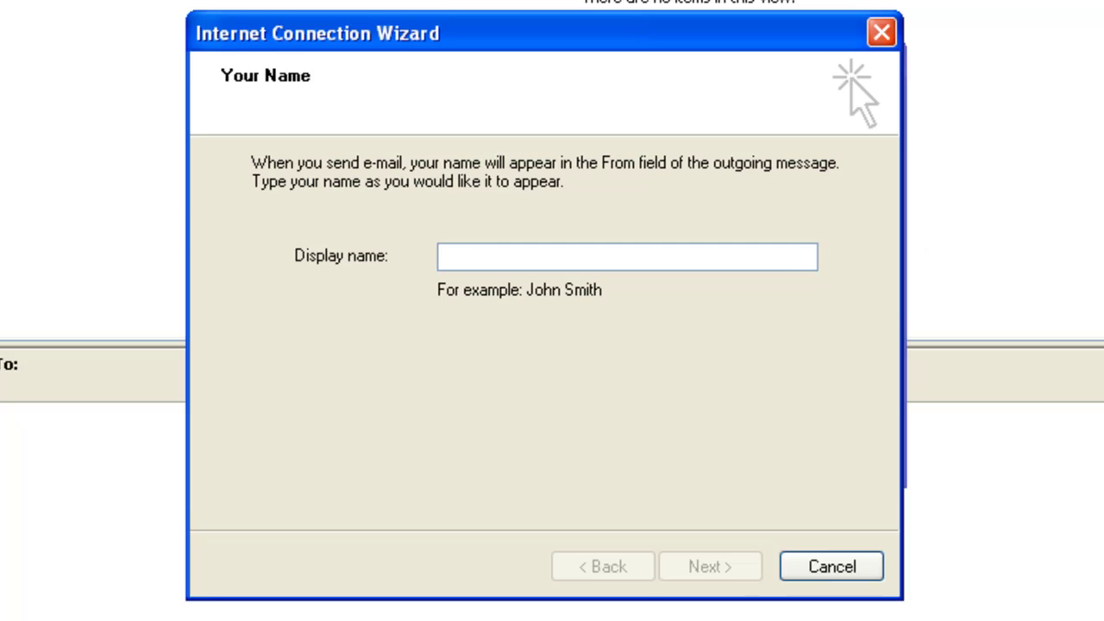
text(John Smith)
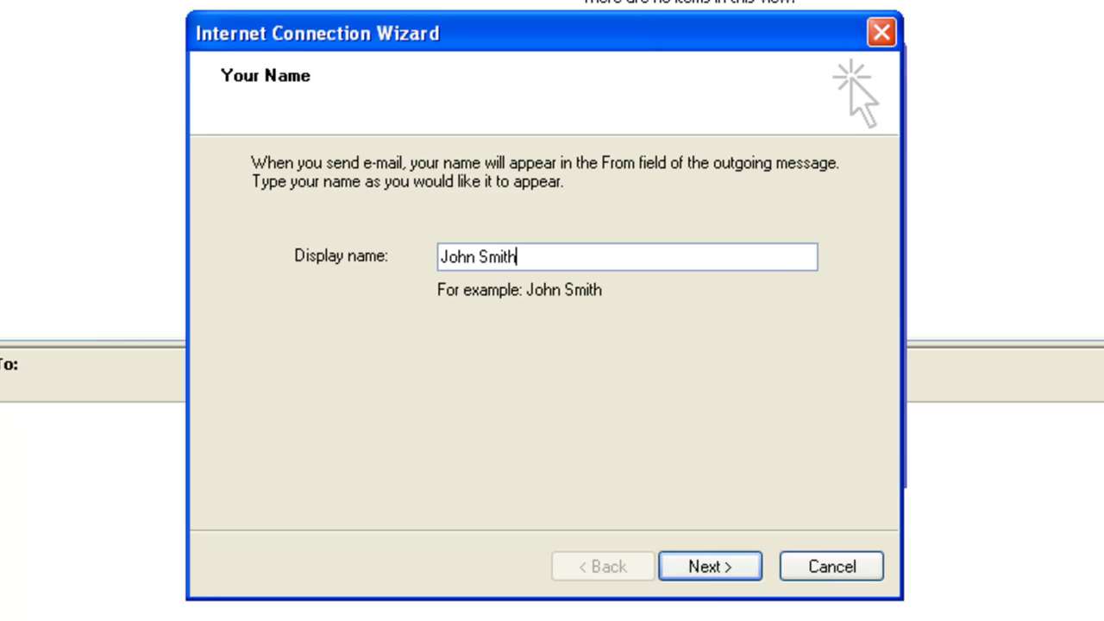
click(742, 578)
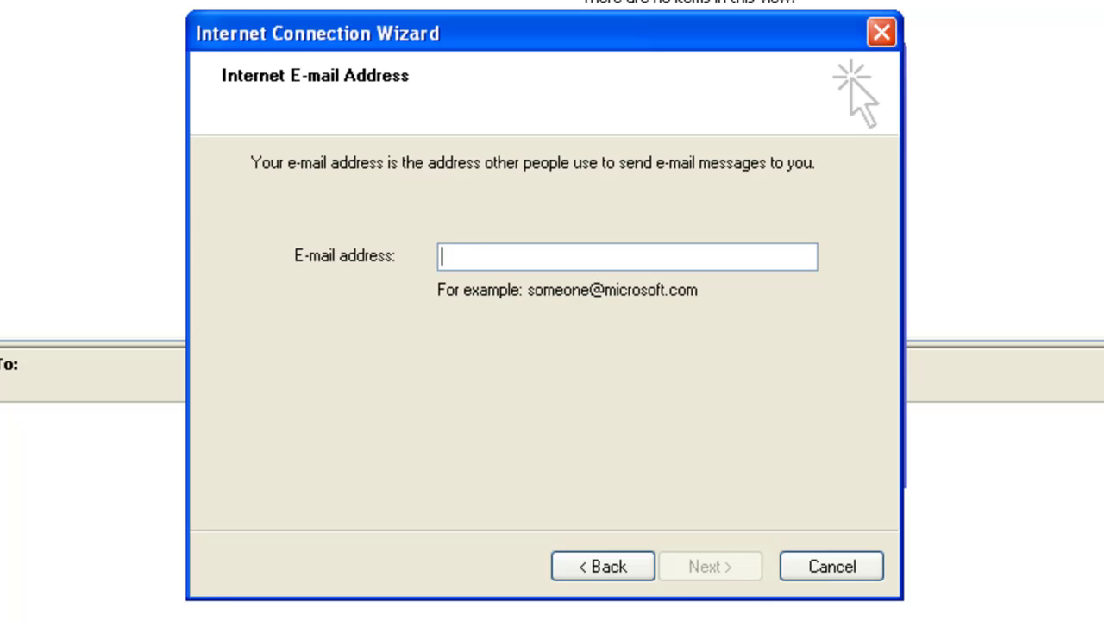
text(johnsmith@)
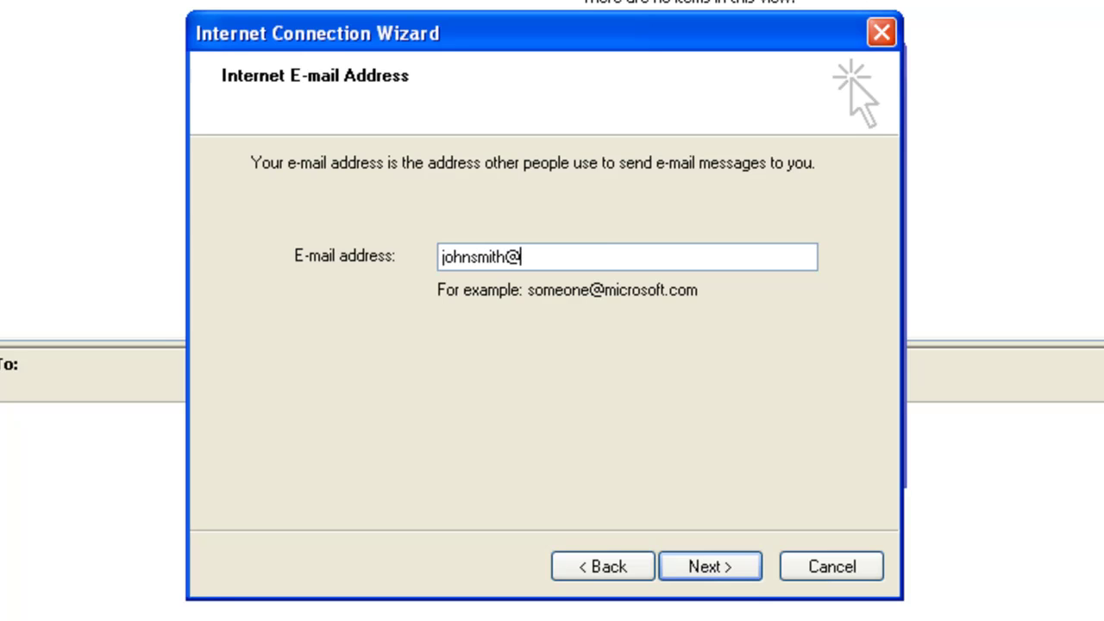
text(example.au.com)
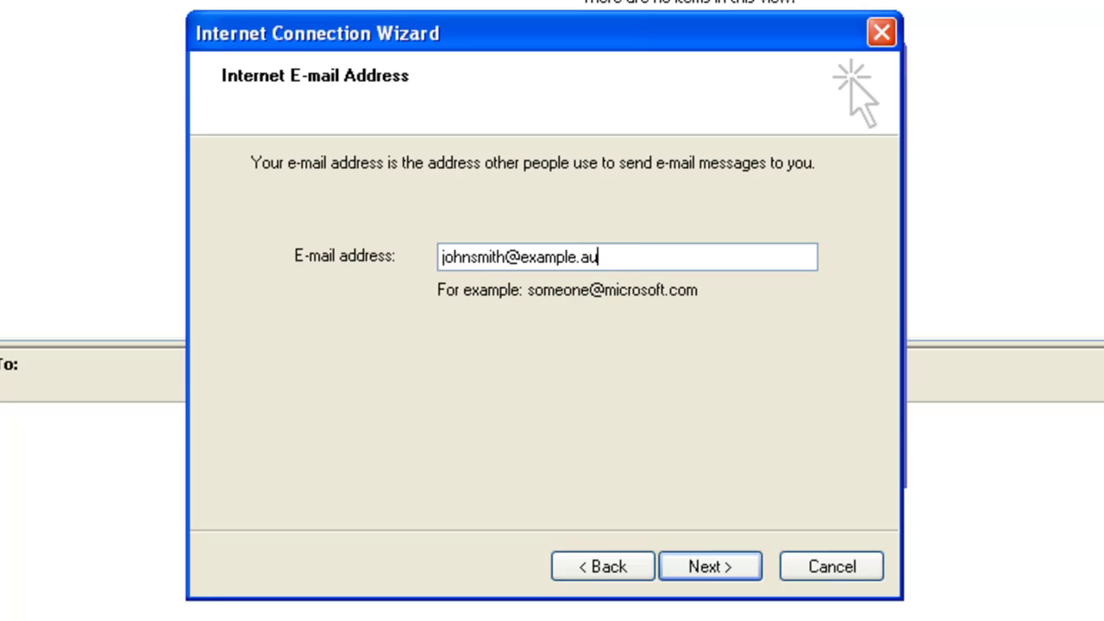
click(710, 565)
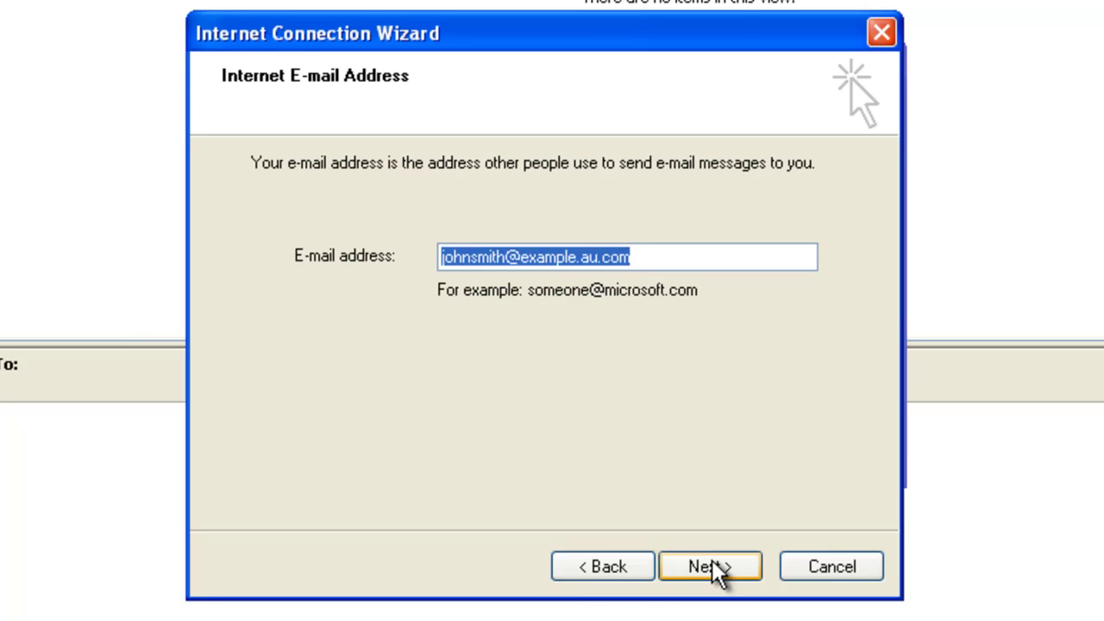
Step: Keep POP3 as server type, with incoming pop.example.au.com and outgoing smtp.example.au.com
click(710, 565)
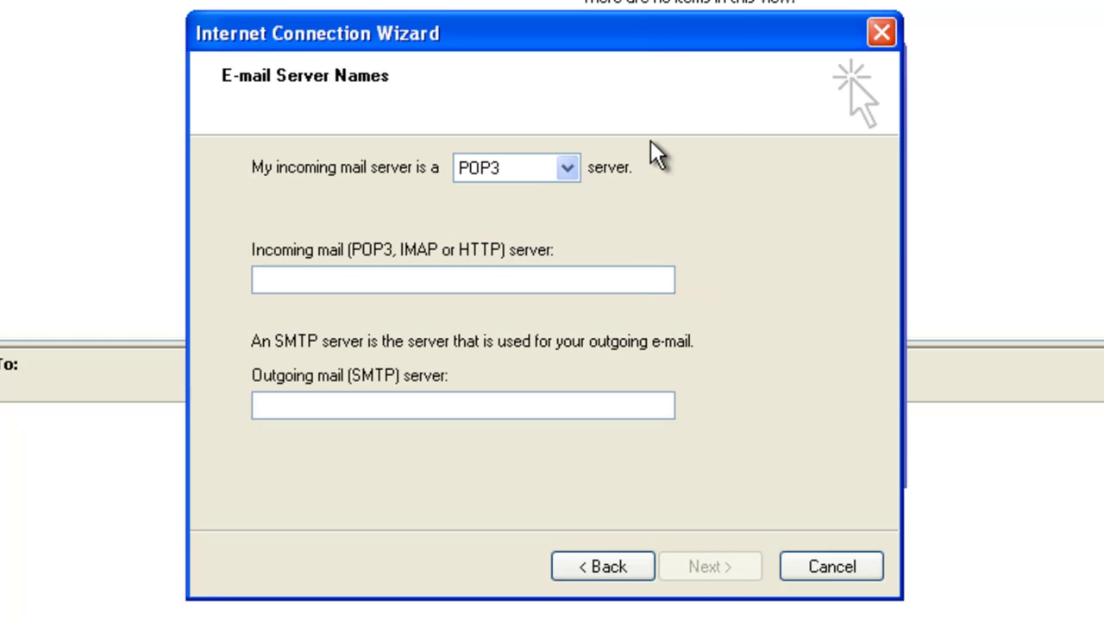
click(572, 170)
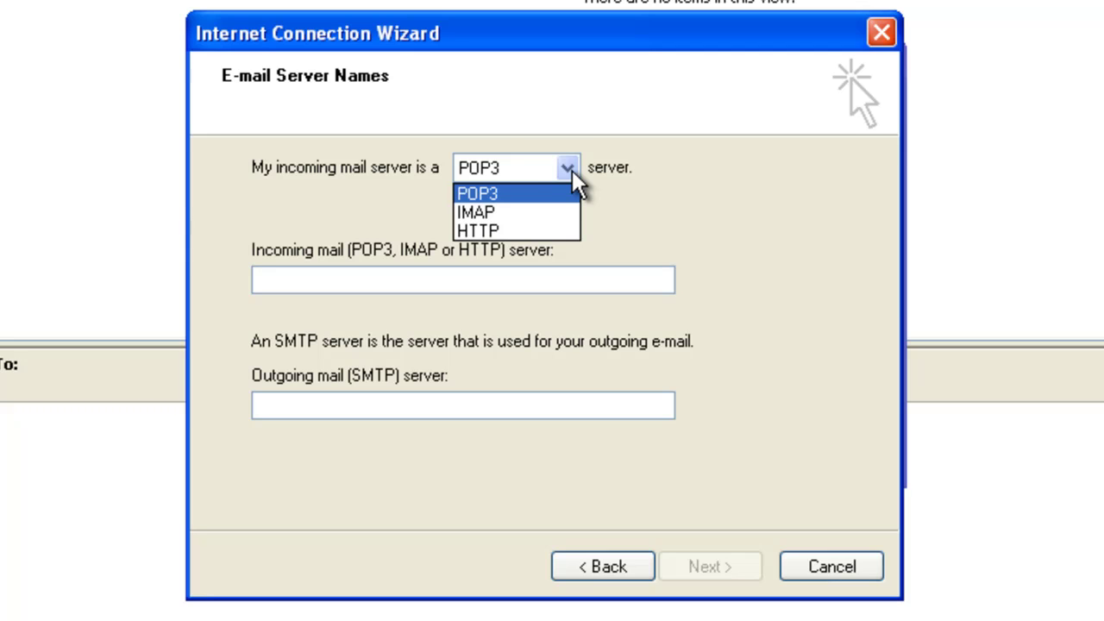
click(504, 193)
click(578, 278)
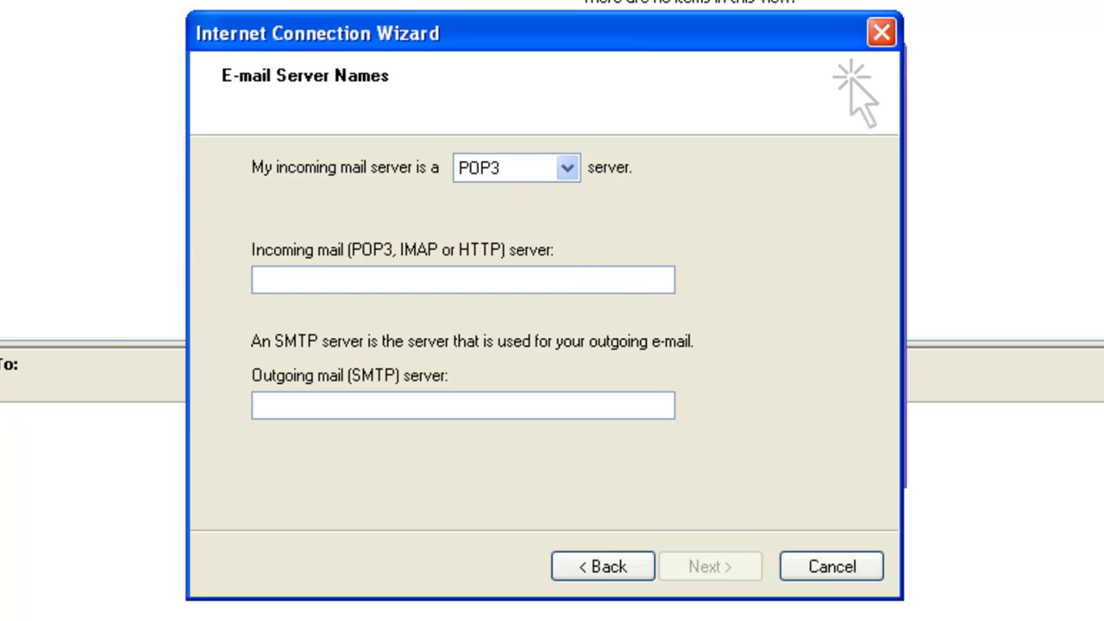
text(pop.)
text(example.au.com)
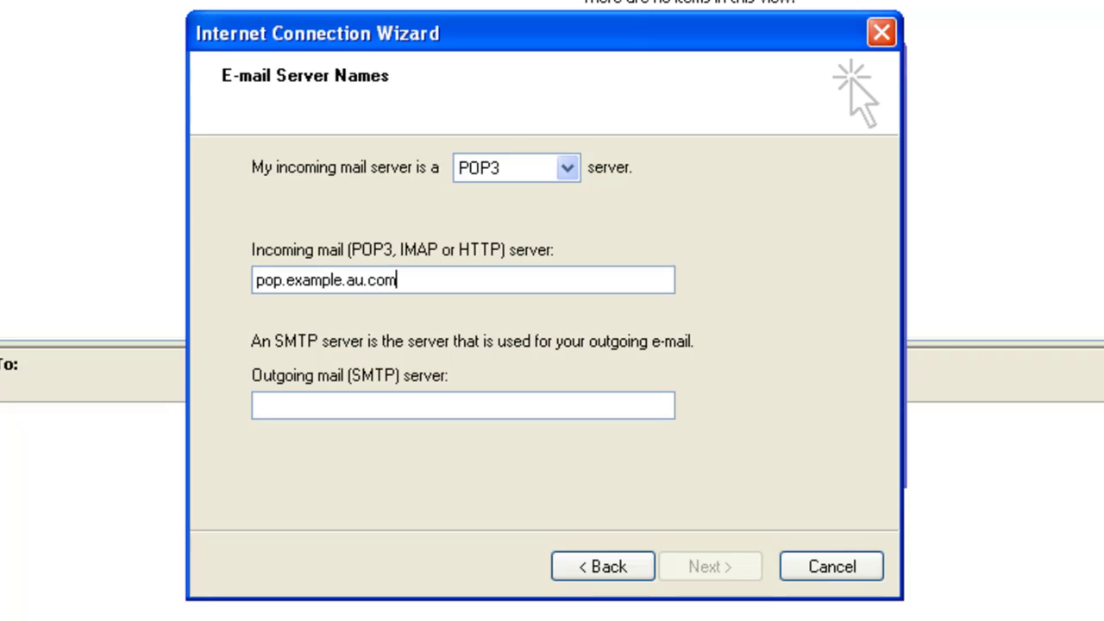
click(257, 405)
text(smtp)
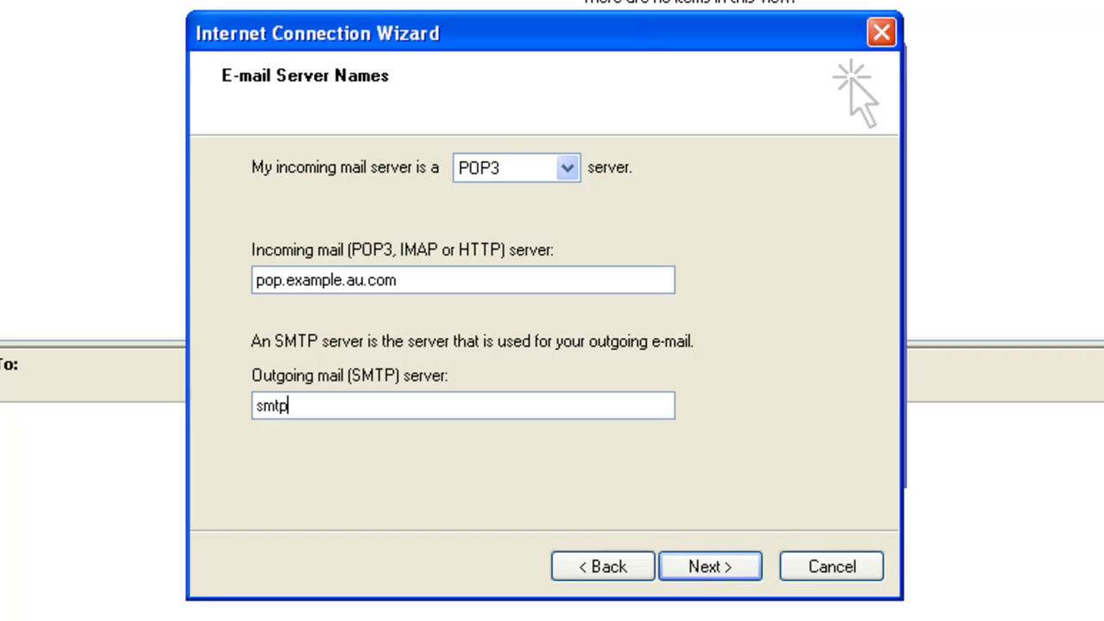
text(.example.au.com)
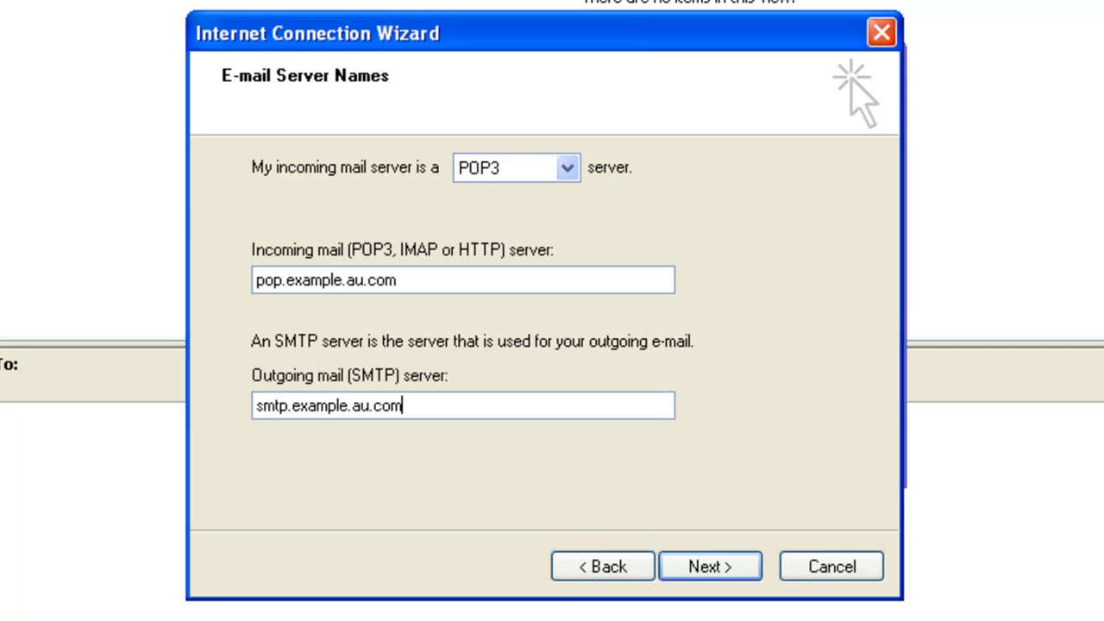
click(739, 561)
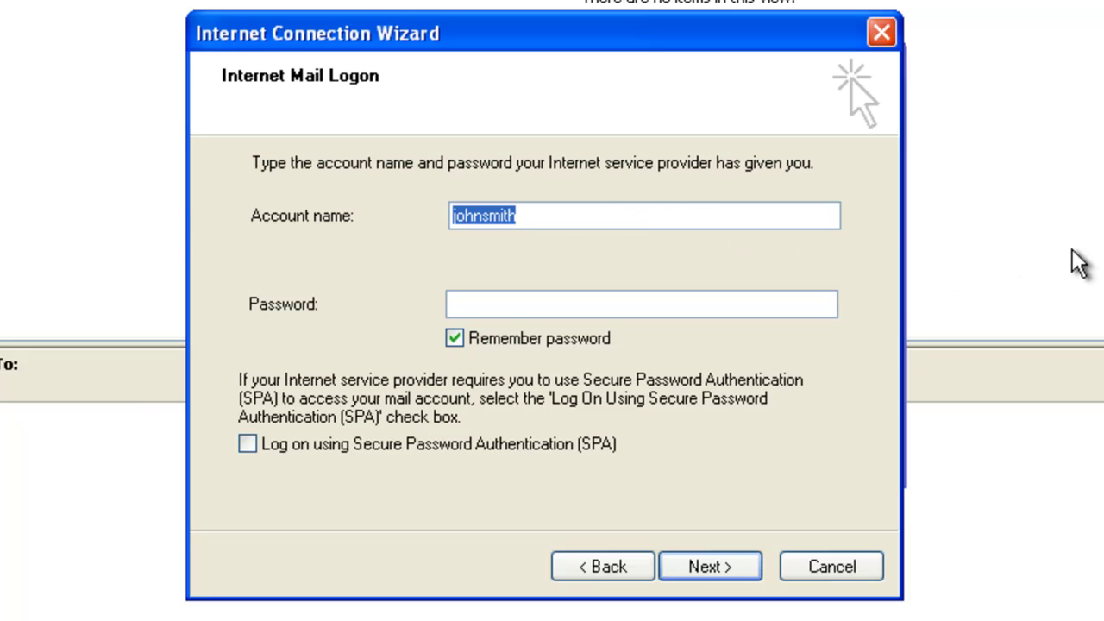
Step: Set the logon account name to the e-mail address, enter the password, and finish the wizard
click(576, 216)
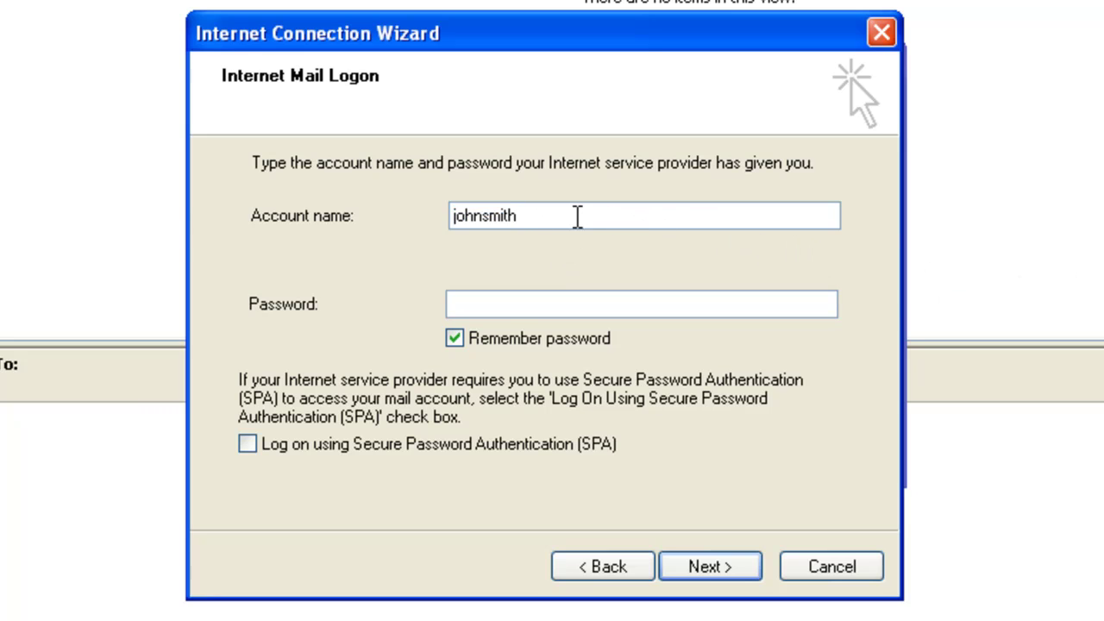
drag(437, 214, 588, 233)
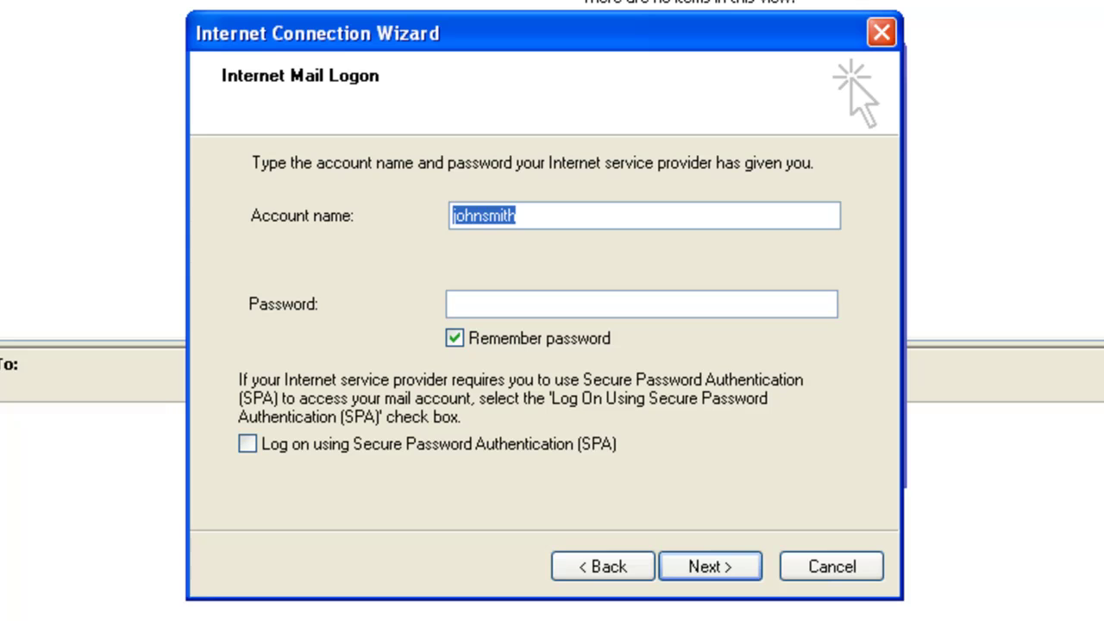
text(johnsmith@)
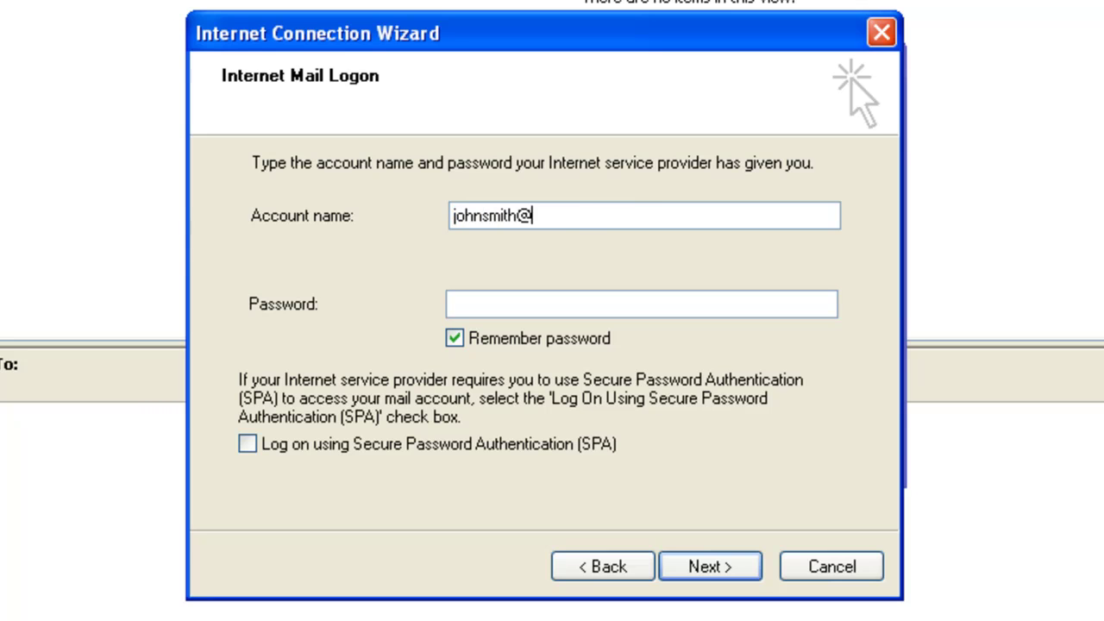
text(example.au.com)
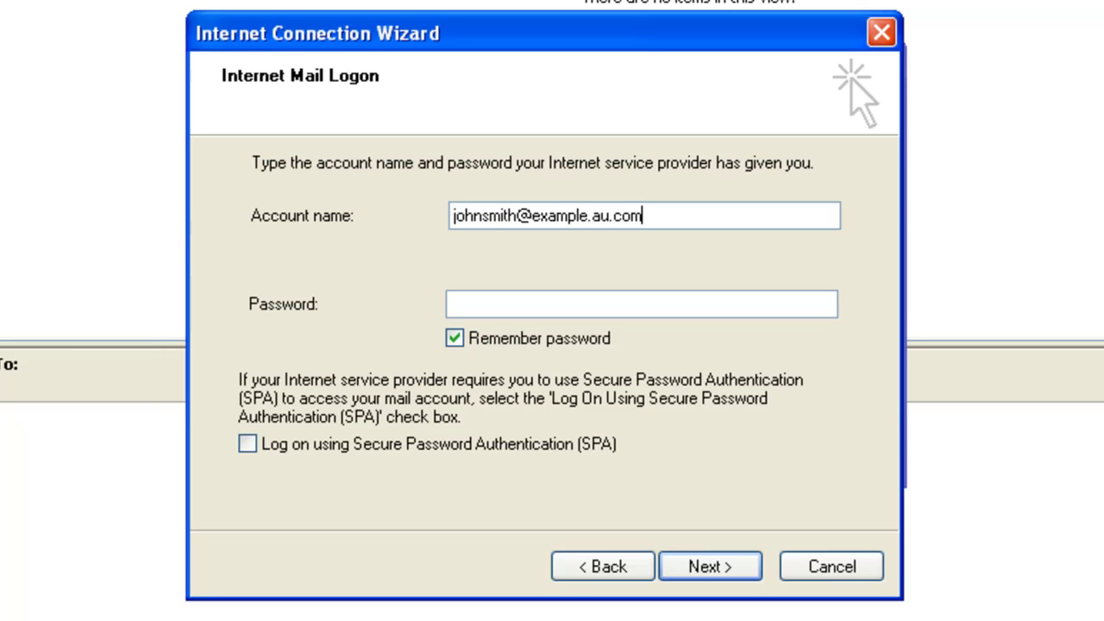
click(450, 303)
text(•••••••)
click(726, 567)
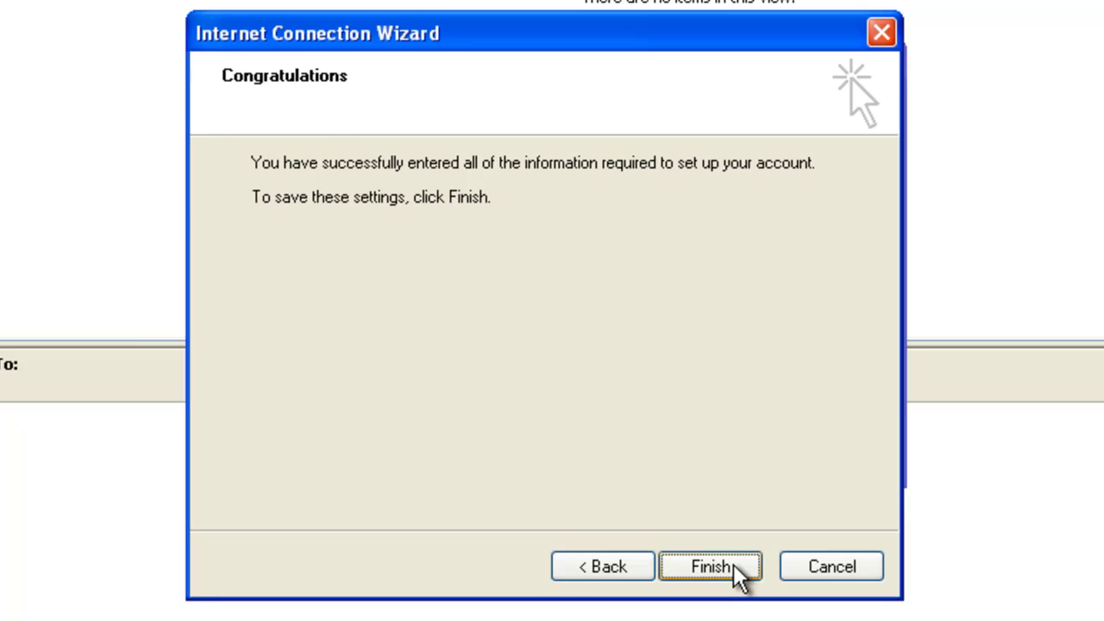
click(733, 564)
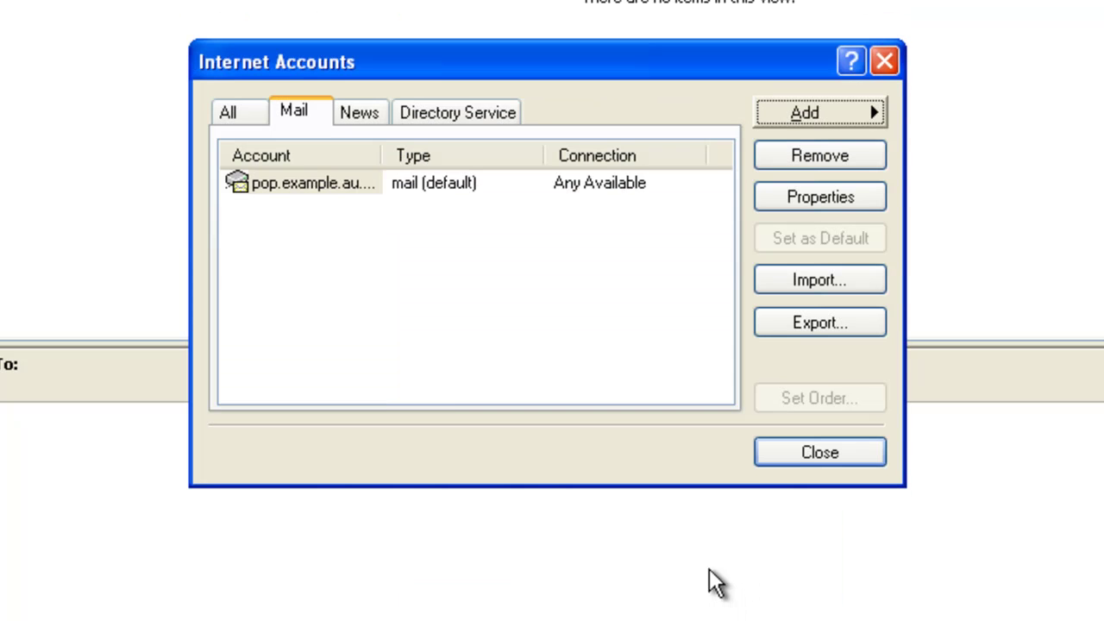
Step: In the account's Servers tab, tick 'My server requires authentication' keeping 'Use same settings as incoming'
click(542, 332)
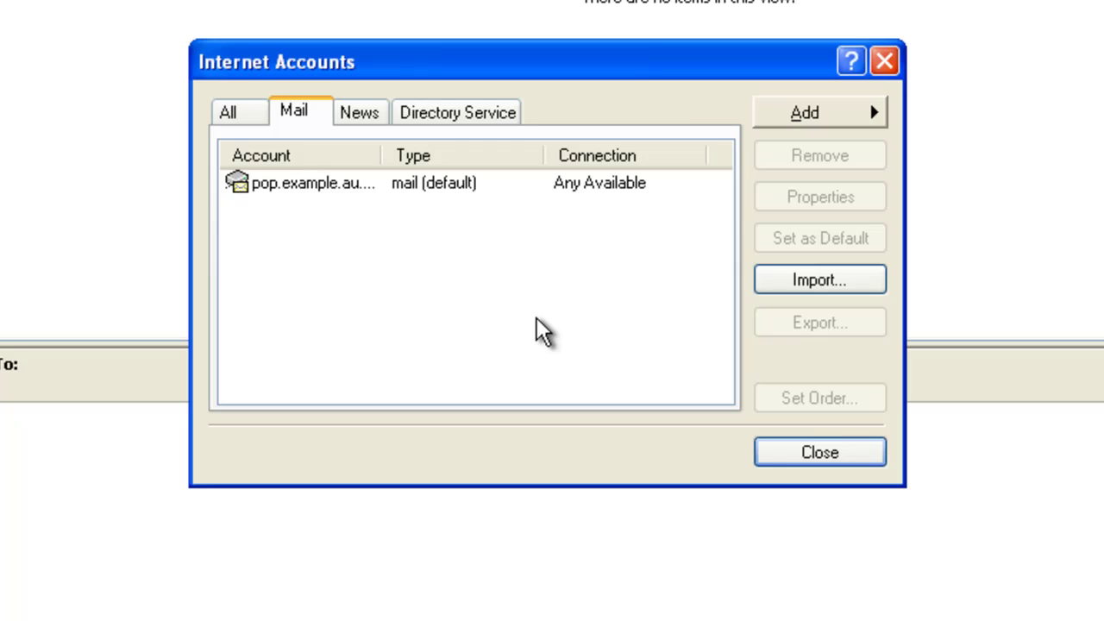
click(347, 185)
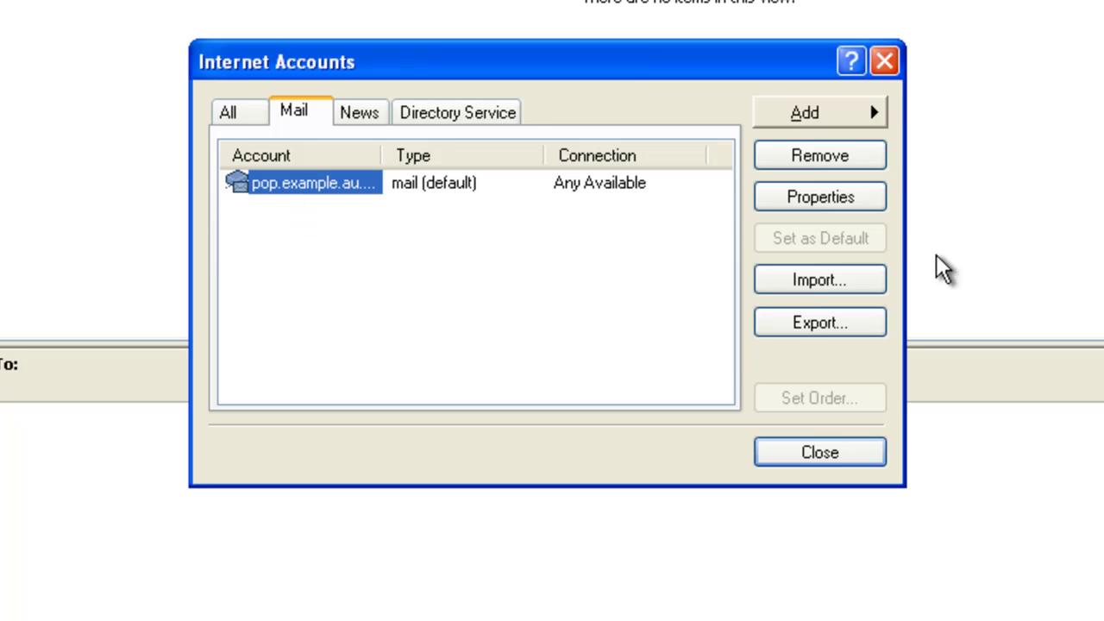
click(820, 197)
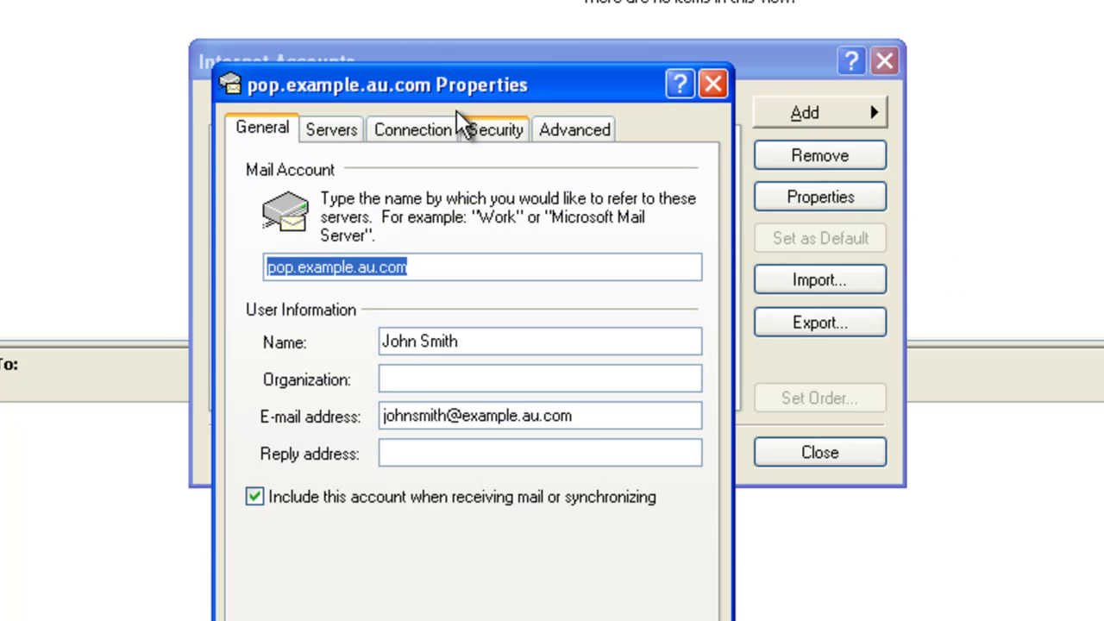
drag(457, 102, 525, 28)
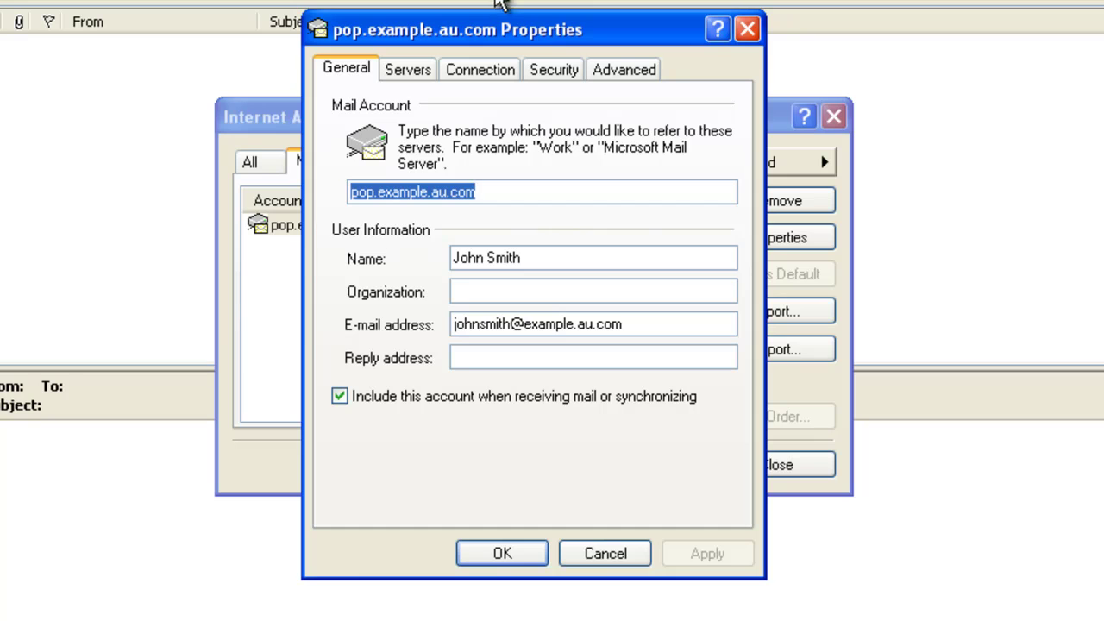
click(419, 74)
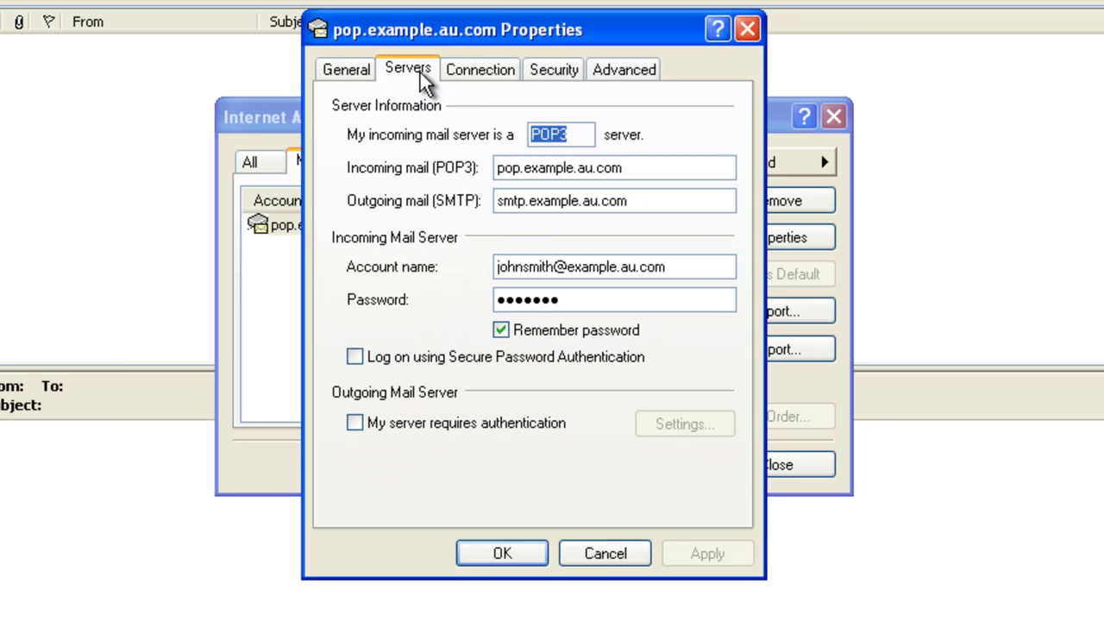
click(354, 427)
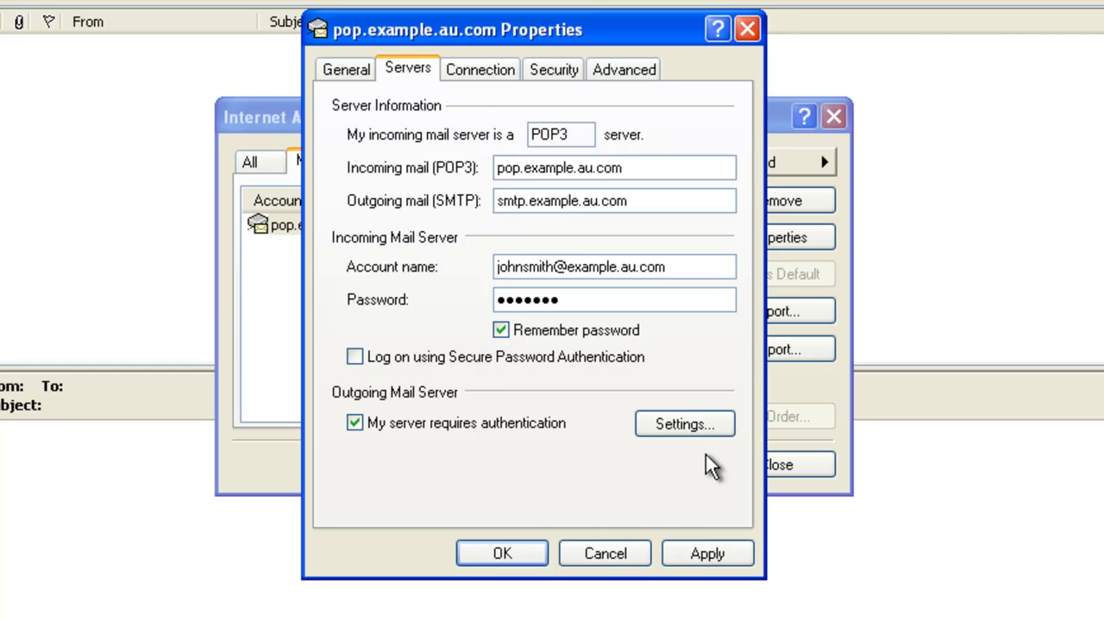
click(718, 429)
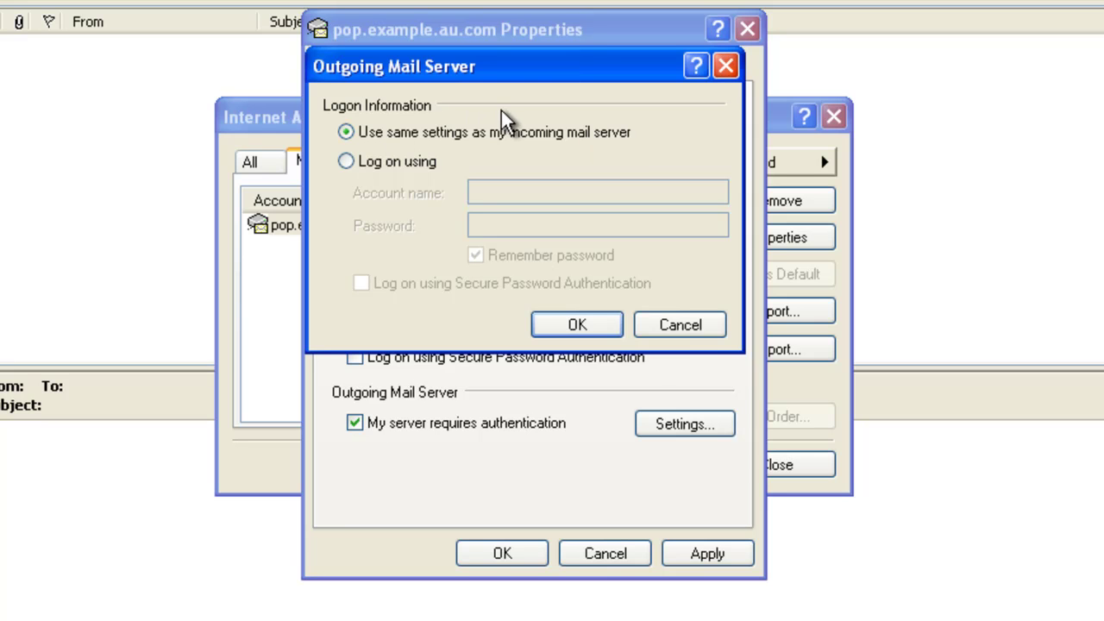
click(576, 321)
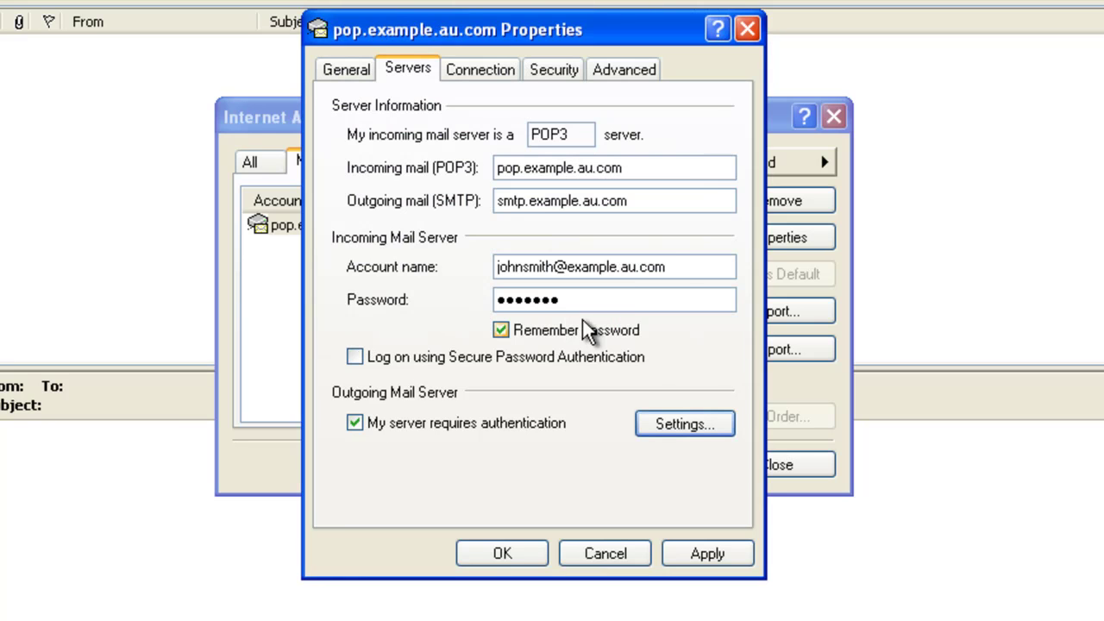
Step: On the Advanced tab, change the Outgoing mail (SMTP) port to 587, apply, and close
click(645, 74)
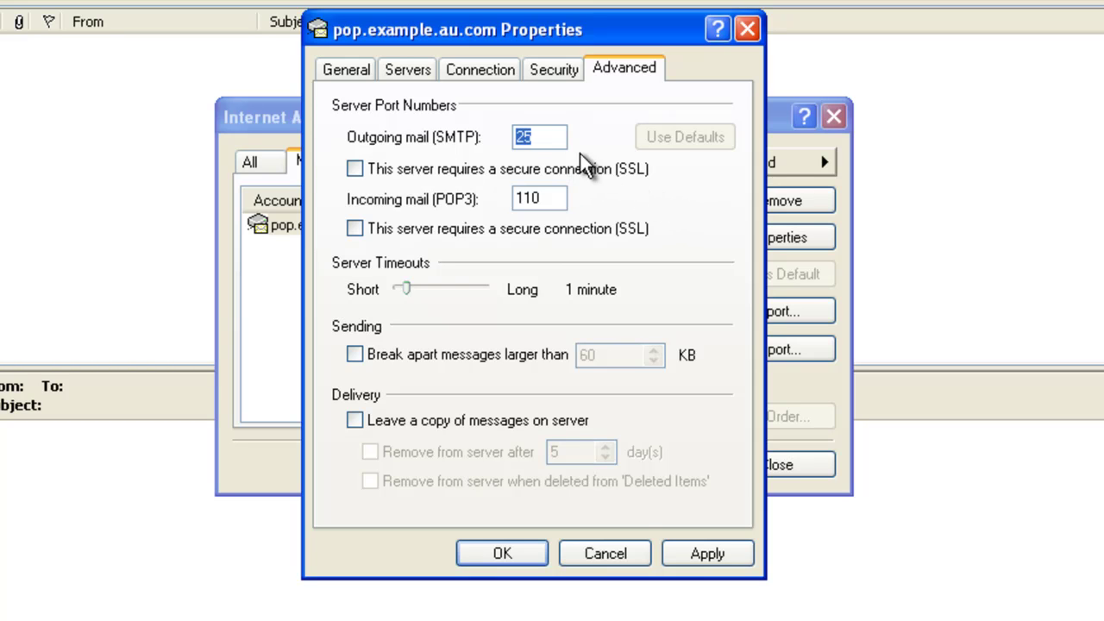
click(515, 134)
double_click(514, 135)
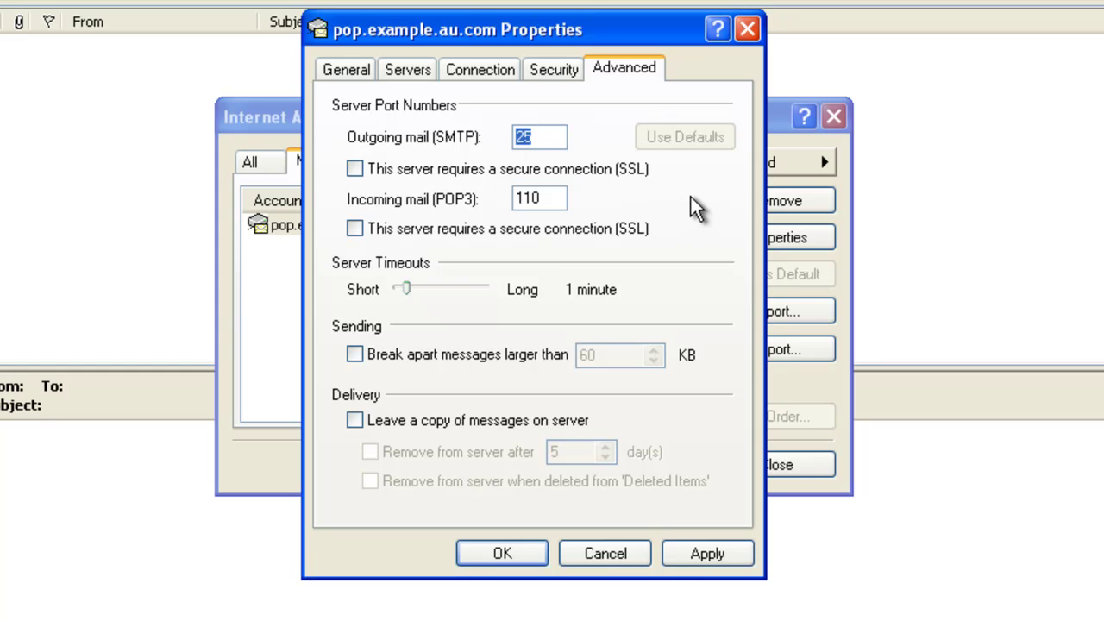
text(5)
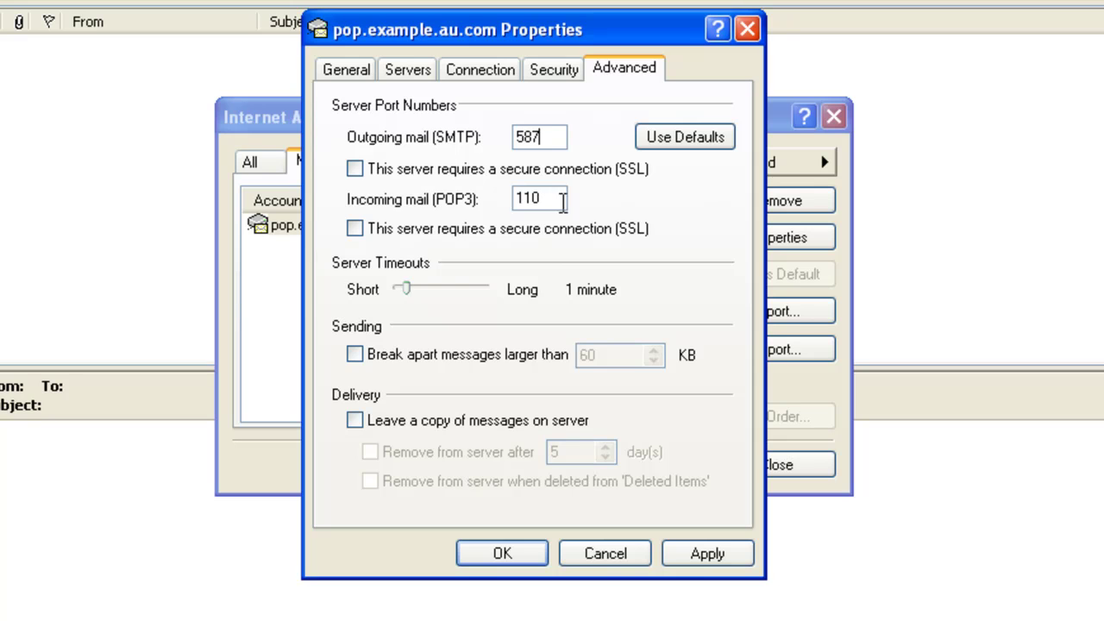
click(707, 553)
click(501, 554)
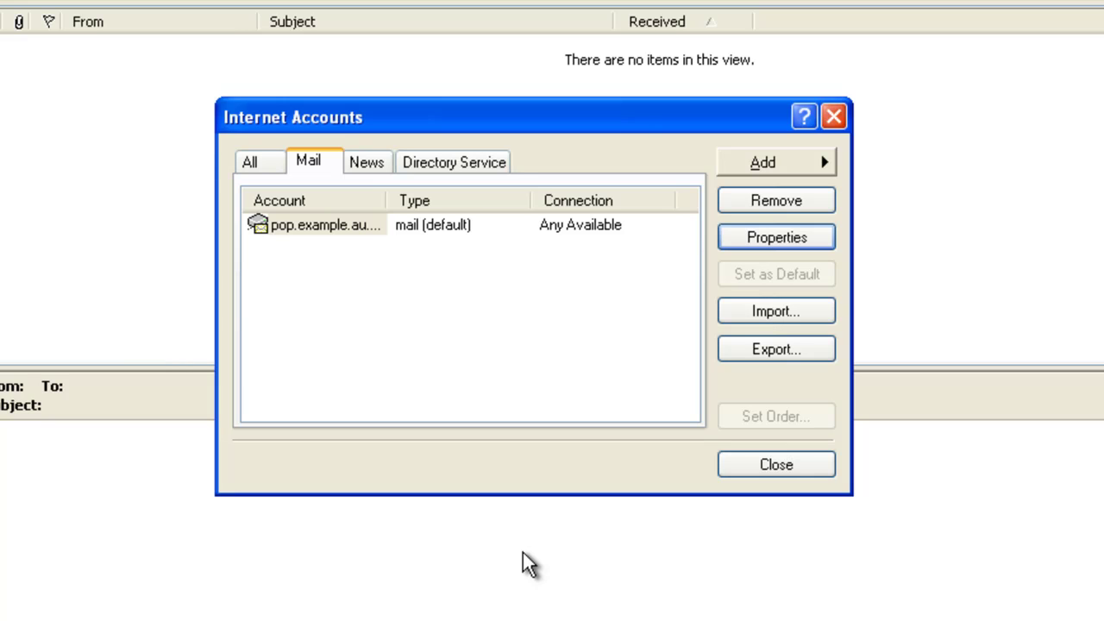
Step: Close Internet Accounts and send a new message titled 'test' with body 'test' to your own address
click(759, 470)
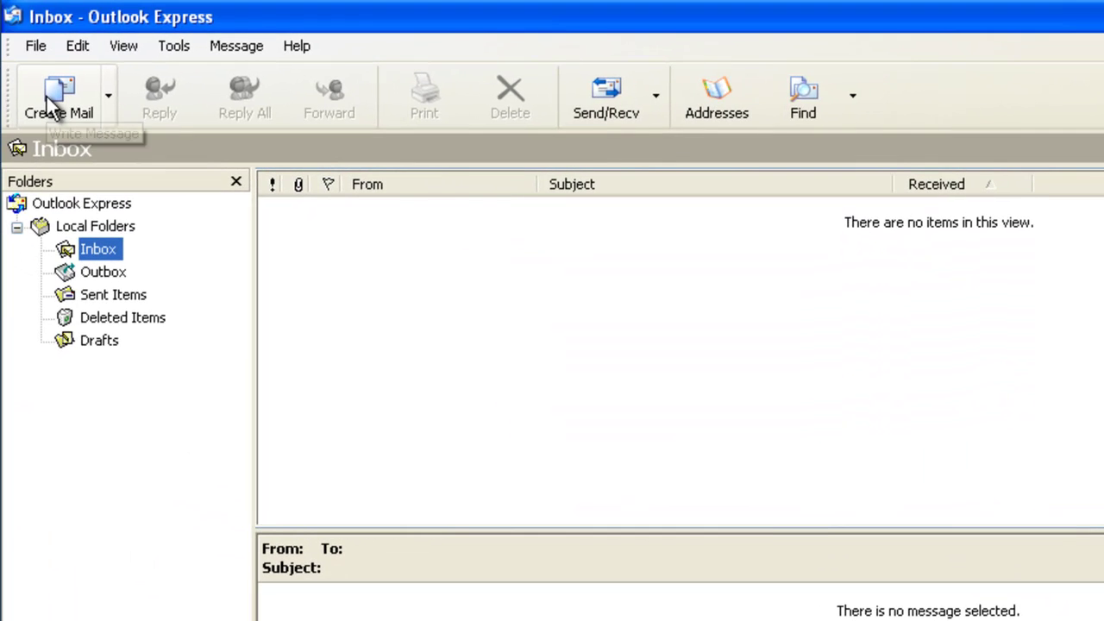
click(47, 99)
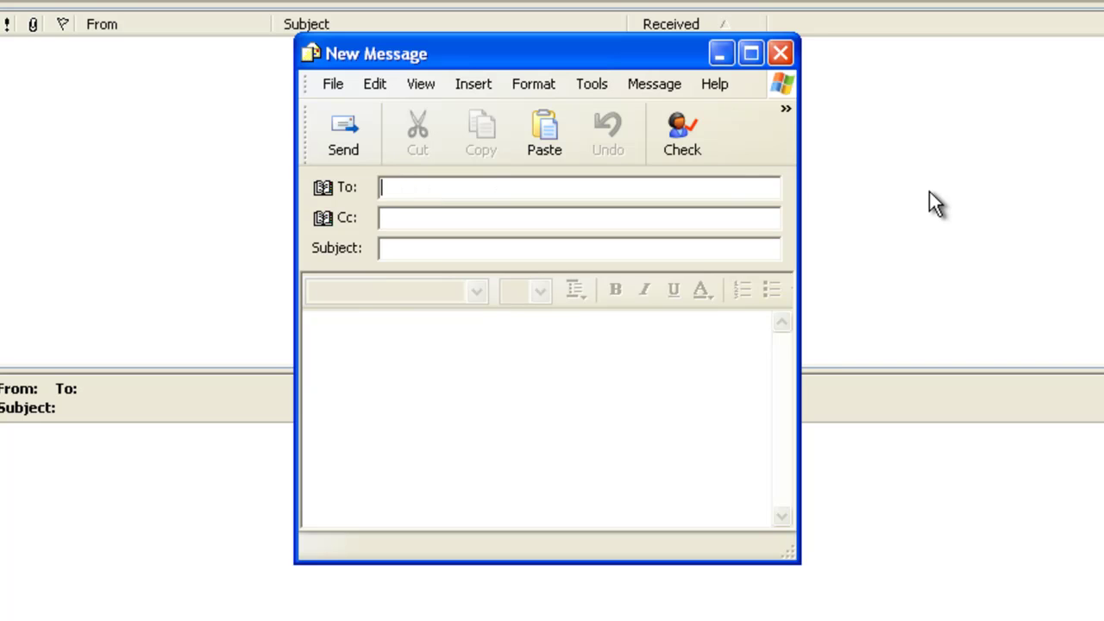
text(john)
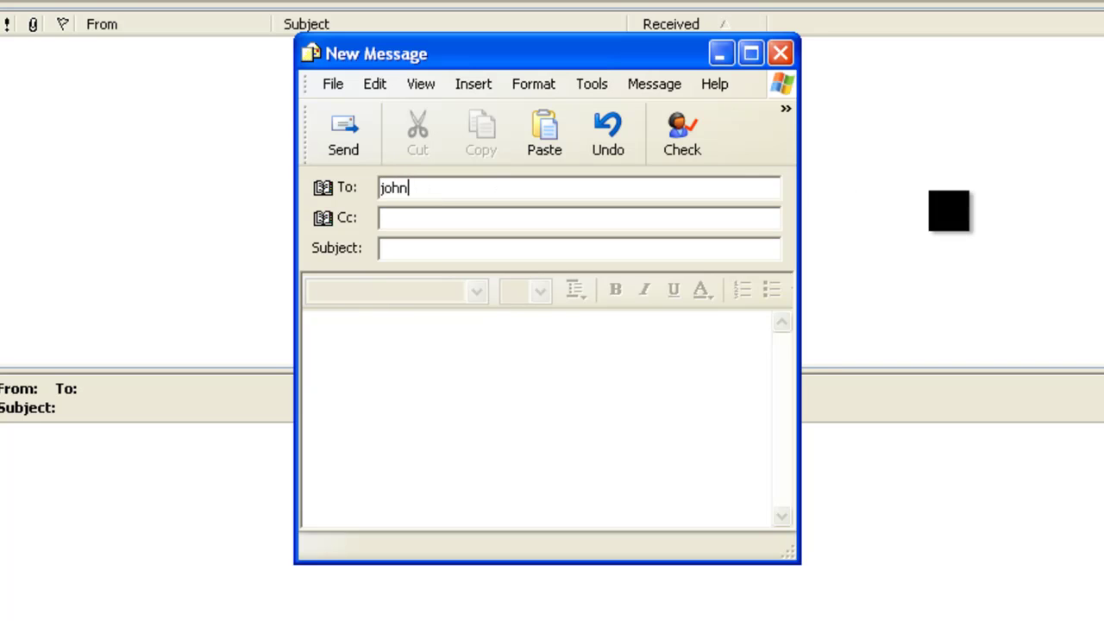
text(smith@exampl)
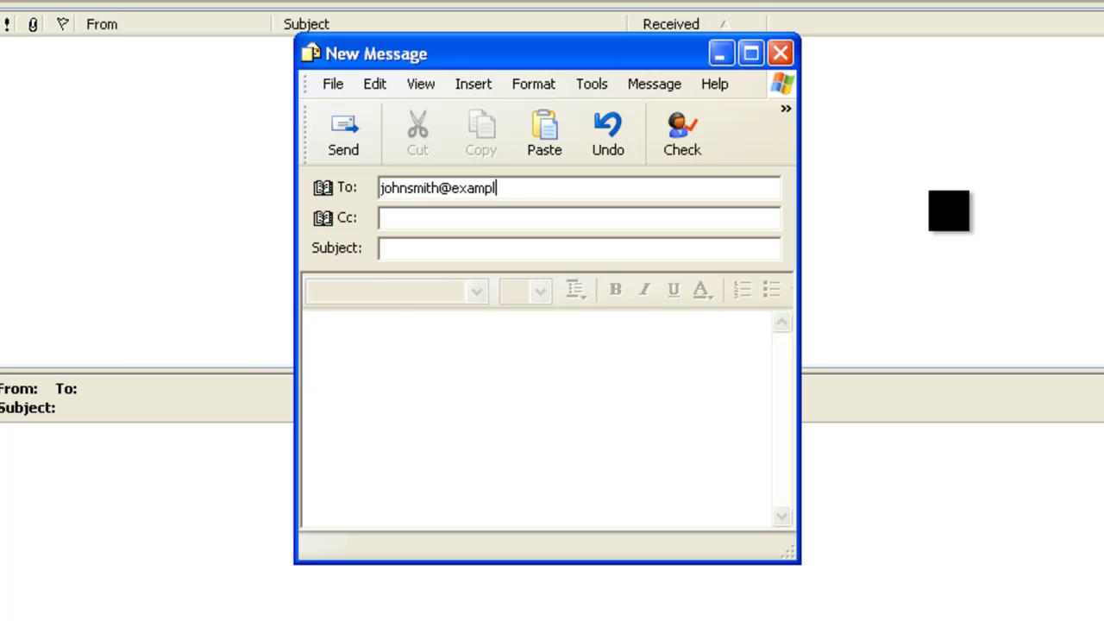
text(e.au.com)
key(Tab)
key(Tab)
text(test)
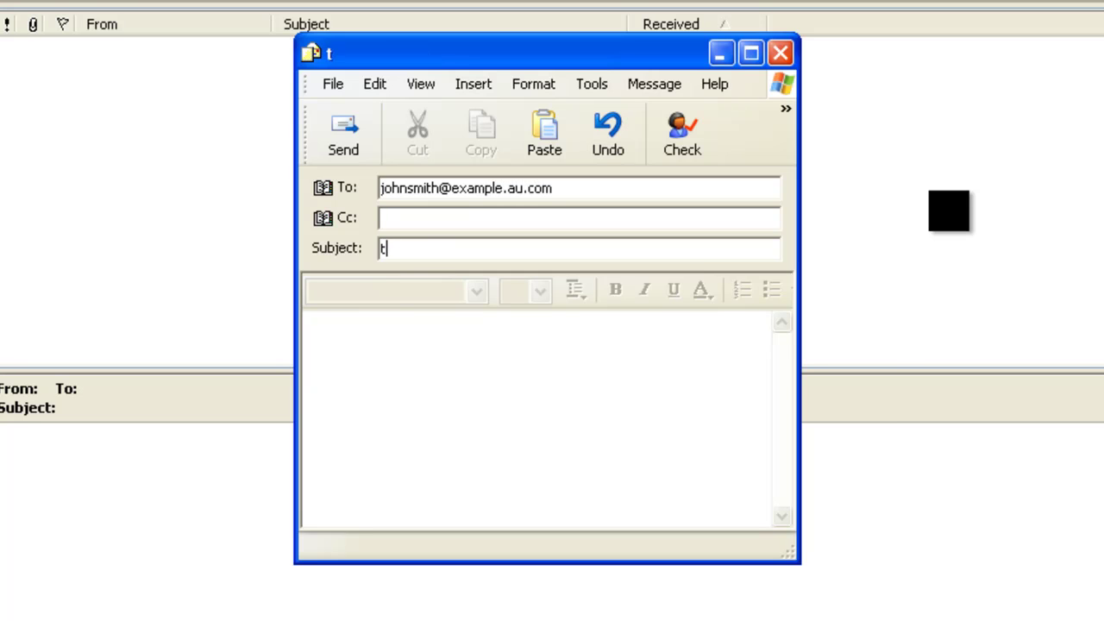
click(351, 382)
text(test)
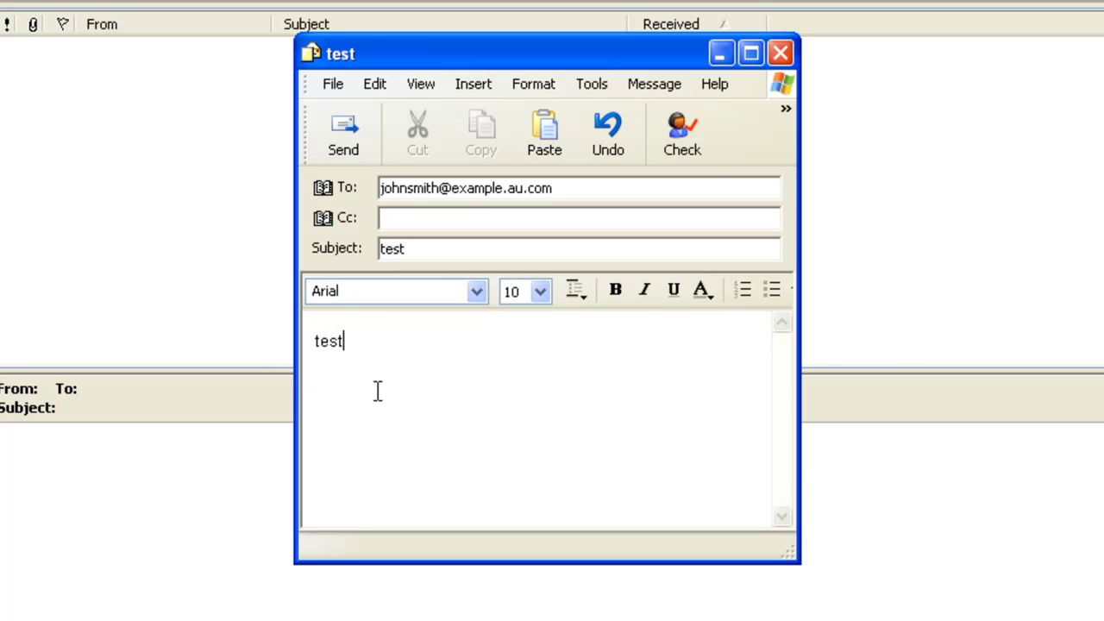
click(324, 131)
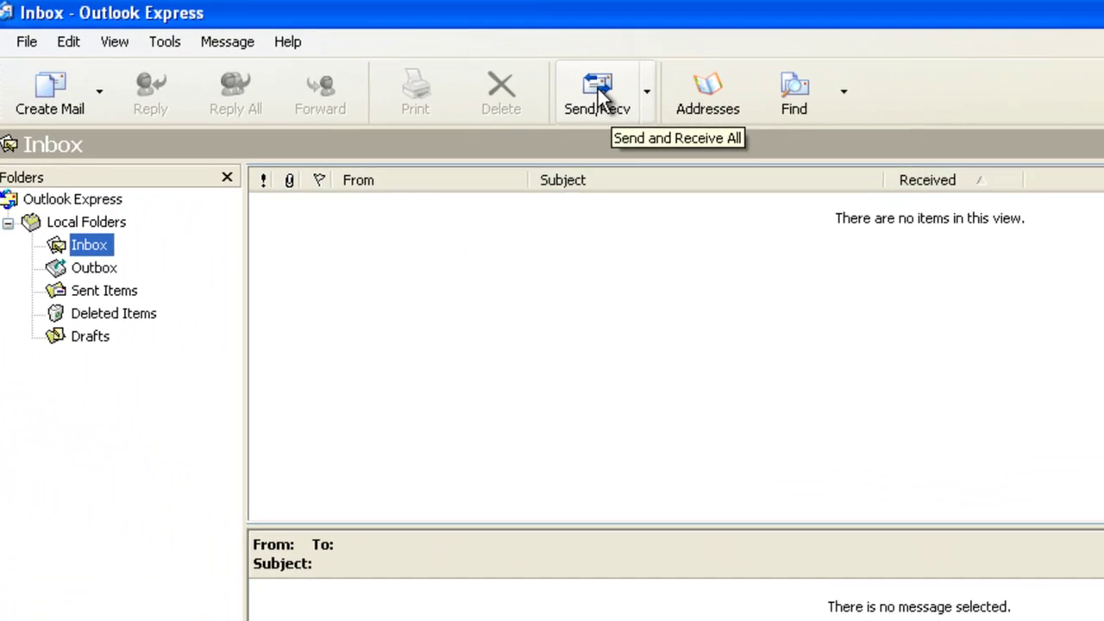
Step: Run Send/Recv and preview the arrived 'test' message in the Inbox
click(565, 78)
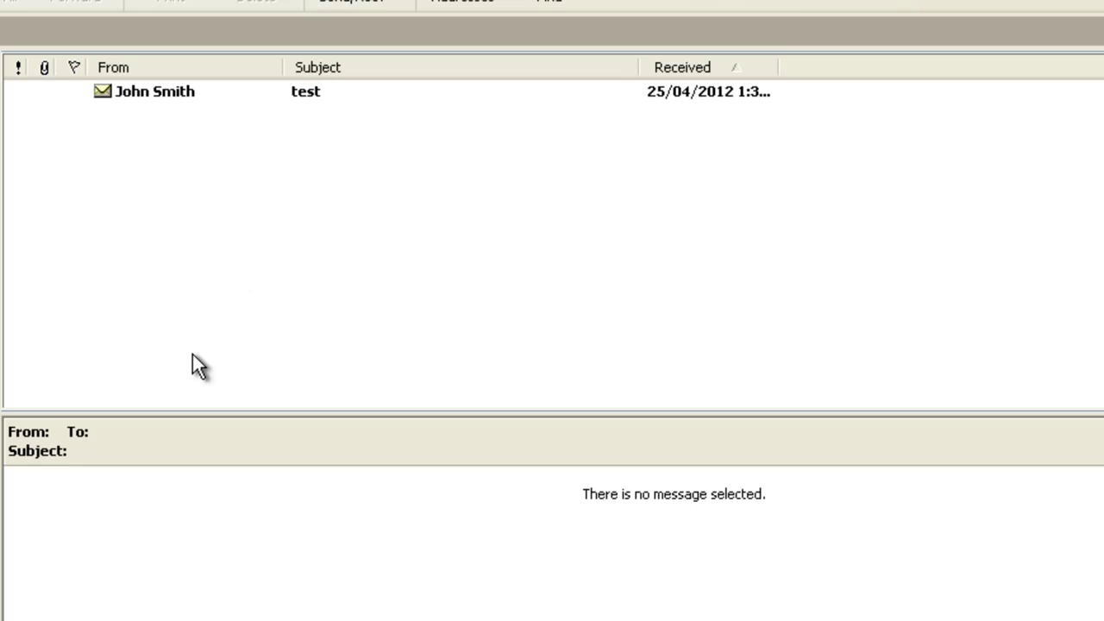
click(215, 97)
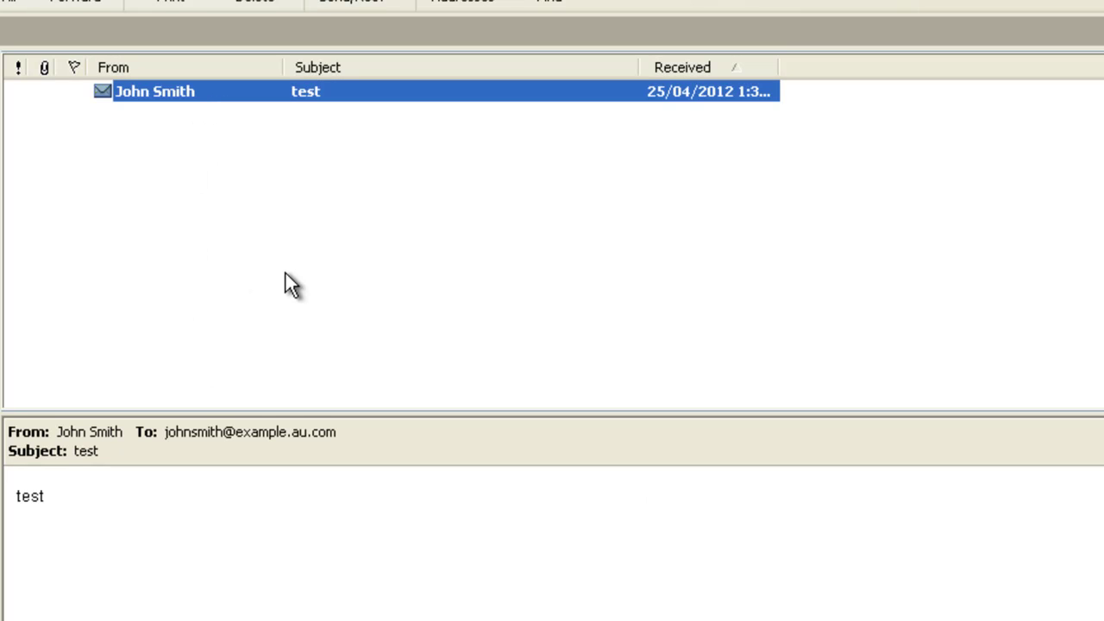